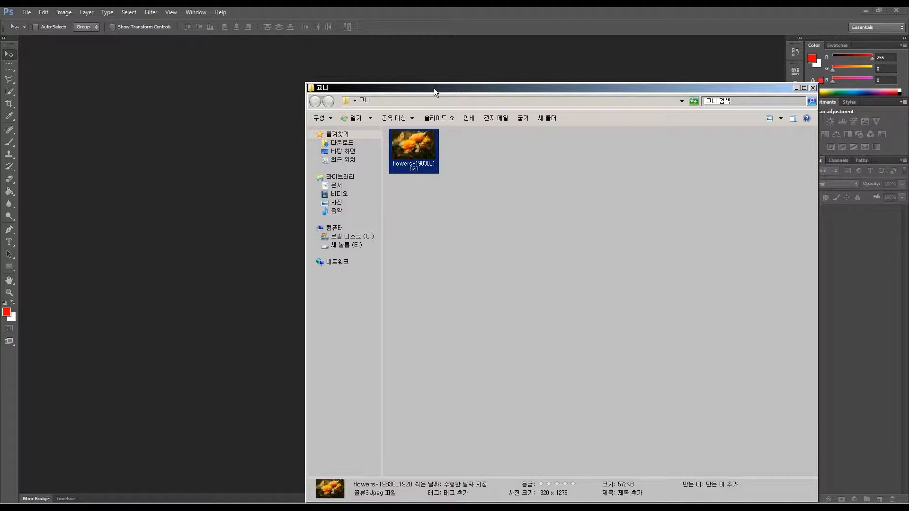
# - Open flowers-19830_1920.jpg from the file folder in the workspace
pyautogui.moveTo(434, 88); pyautogui.dragTo(491, 65)
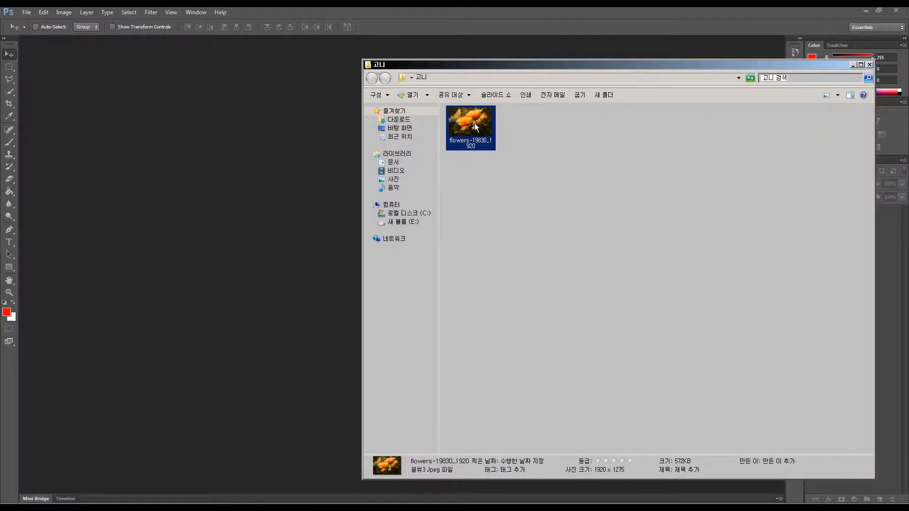
pyautogui.moveTo(475, 123); pyautogui.dragTo(294, 188)
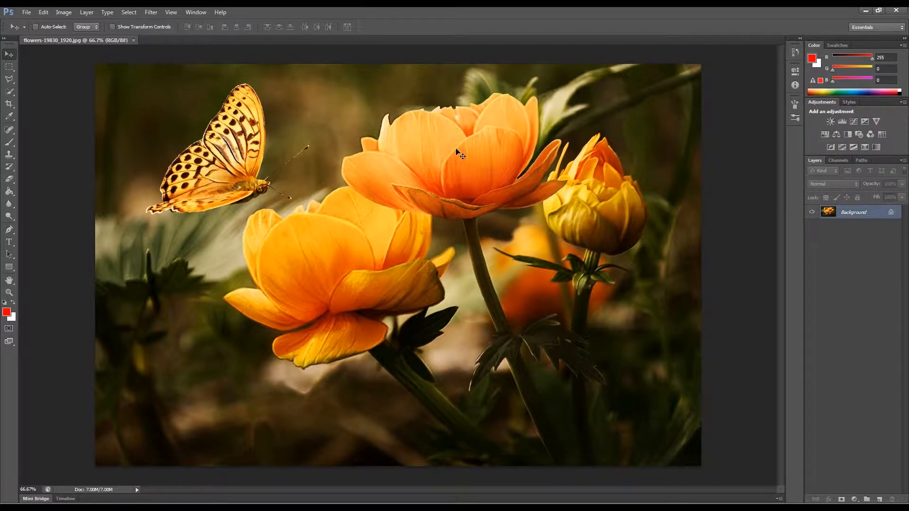
# - Zoom in to 200% on the top flower with the Zoom tool
pyautogui.click(12, 295)
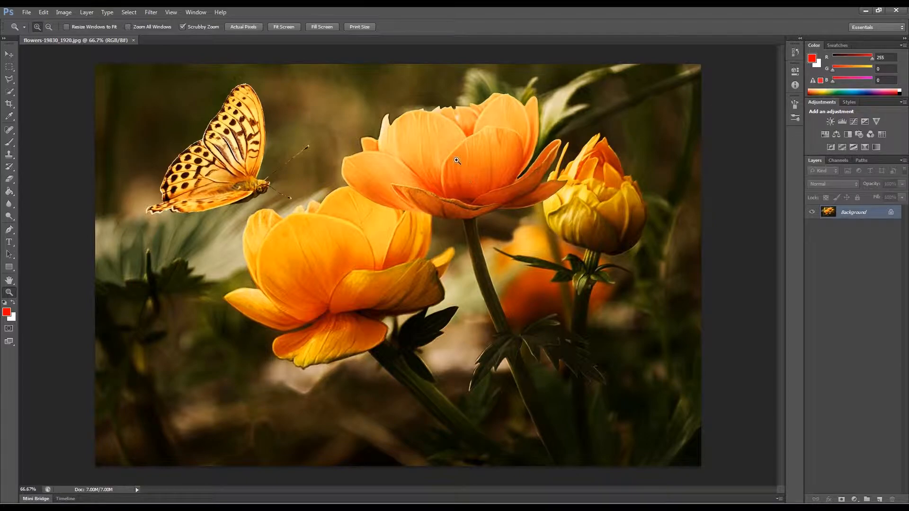
pyautogui.click(452, 162)
pyautogui.click(453, 162)
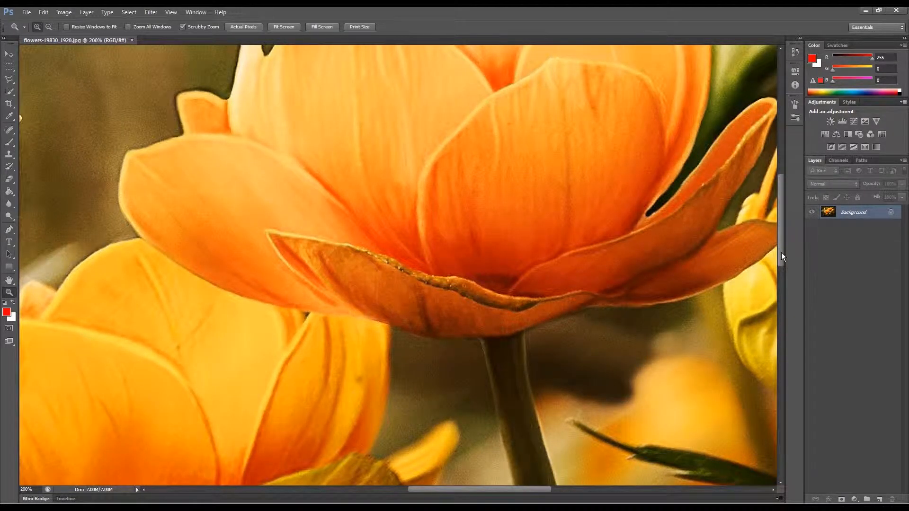
pyautogui.moveTo(782, 256); pyautogui.dragTo(784, 226)
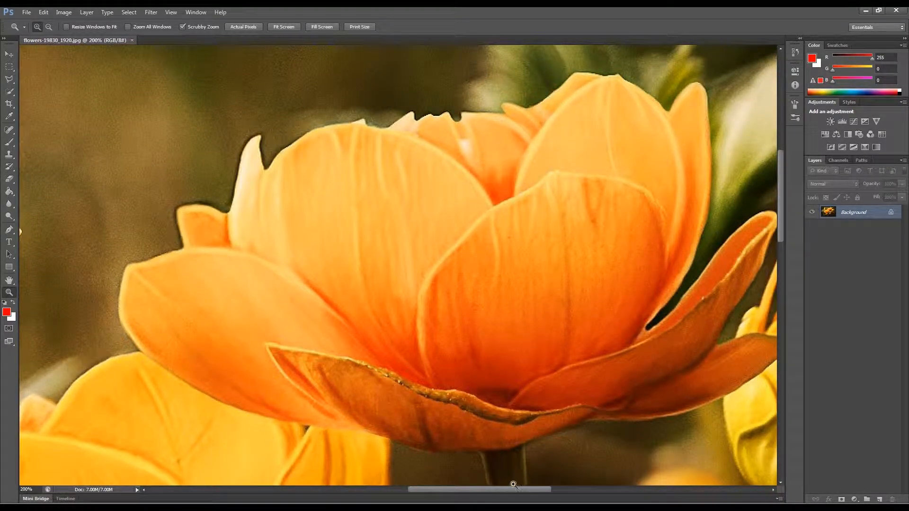
pyautogui.moveTo(515, 490); pyautogui.dragTo(529, 492)
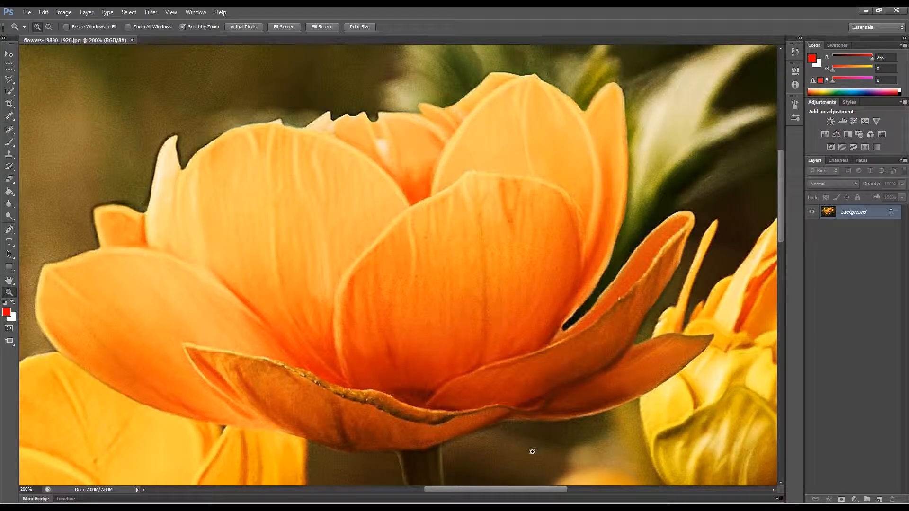
pyautogui.moveTo(516, 490)
pyautogui.mouseDown()
pyautogui.moveTo(497, 489)
pyautogui.moveTo(515, 489)
pyautogui.mouseUp()
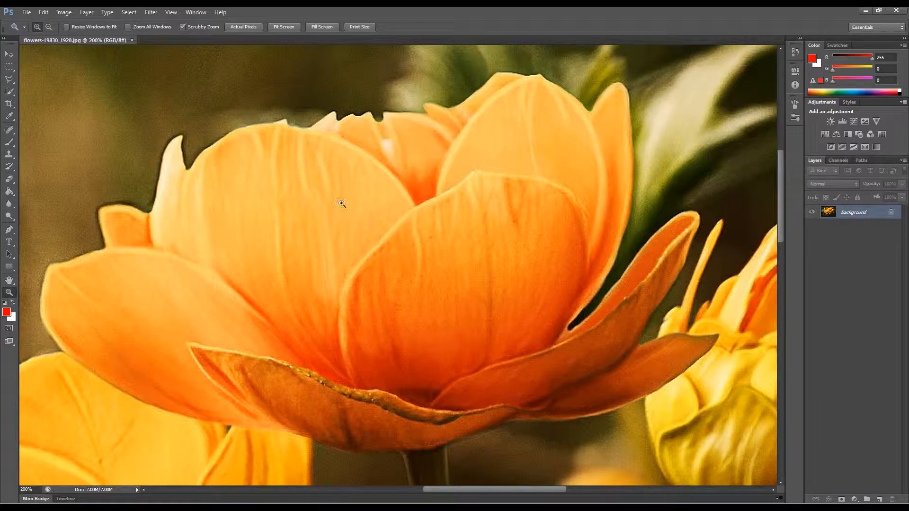
# - Switch to the Pen tool and set the first anchor point at the left petal tip of the top flower
pyautogui.press('space')
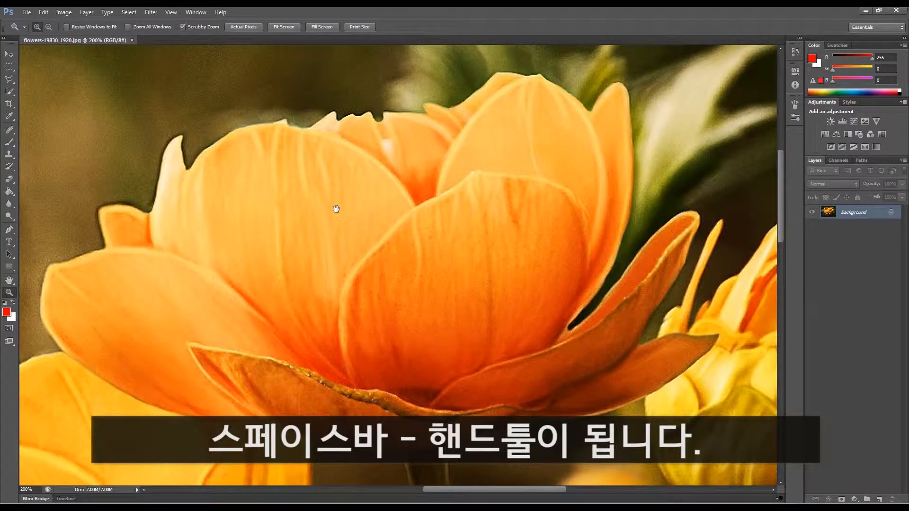
pyautogui.press('space')
pyautogui.moveTo(347, 252); pyautogui.dragTo(379, 263)
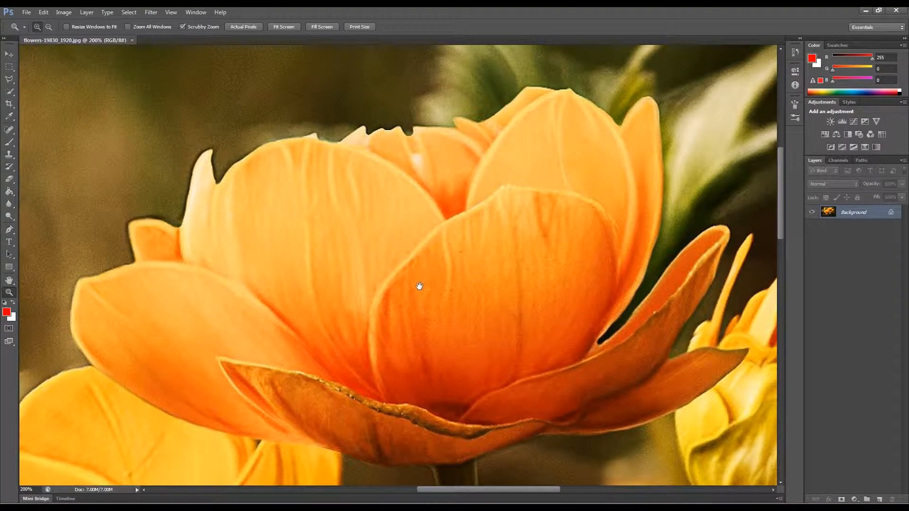
pyautogui.moveTo(419, 286); pyautogui.dragTo(416, 283)
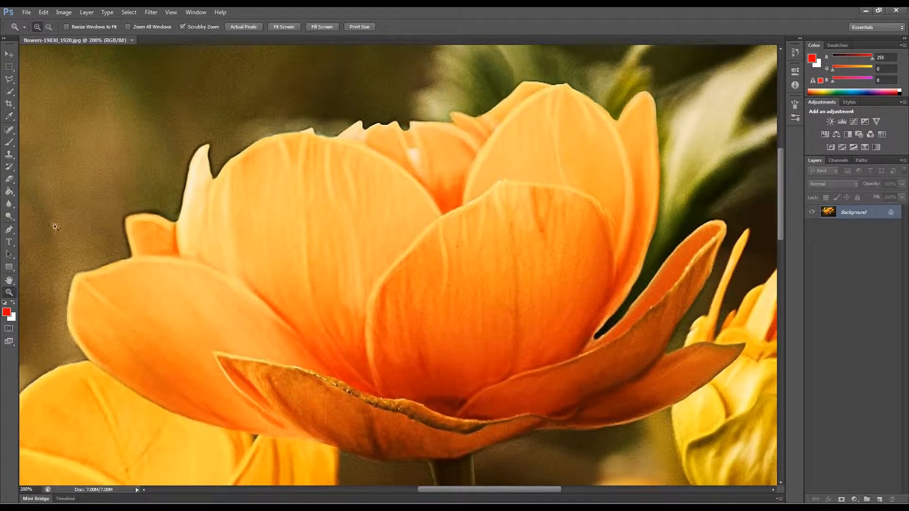
pyautogui.click(13, 232)
pyautogui.press('space')
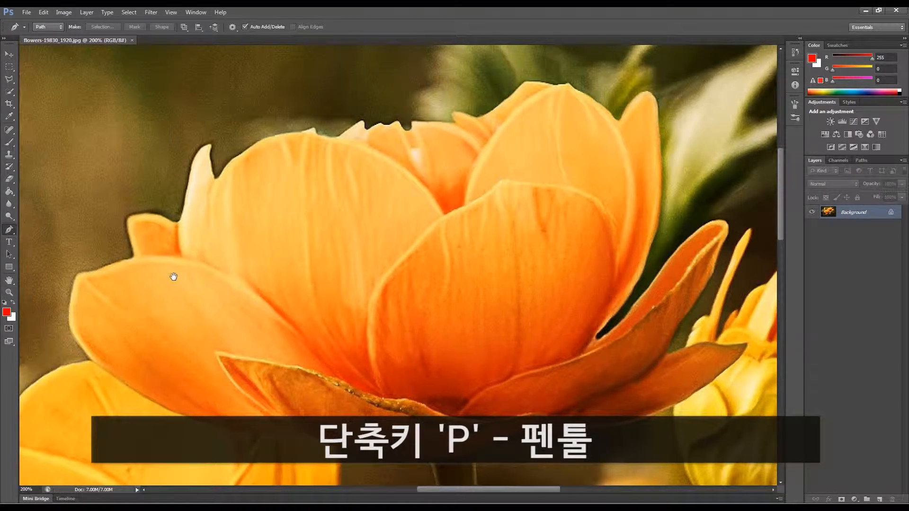
pyautogui.moveTo(265, 196)
pyautogui.mouseDown()
pyautogui.moveTo(288, 191)
pyautogui.moveTo(279, 193)
pyautogui.mouseUp()
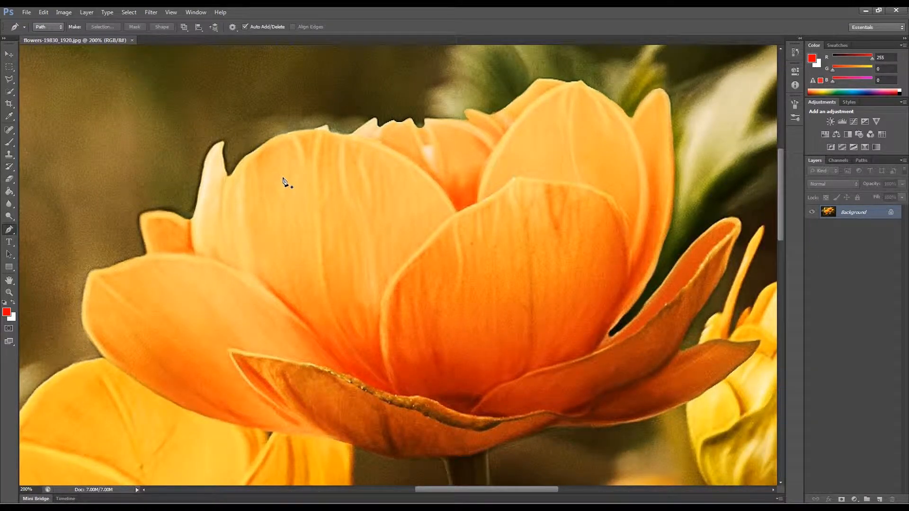
pyautogui.click(224, 142)
pyautogui.moveTo(232, 184)
pyautogui.mouseDown()
pyautogui.moveTo(272, 175)
pyautogui.moveTo(205, 186)
pyautogui.moveTo(237, 240)
pyautogui.moveTo(277, 190)
pyautogui.moveTo(263, 173)
pyautogui.moveTo(248, 188)
pyautogui.mouseUp()
pyautogui.hotkey('ctrl', 'z')
pyautogui.click(229, 177)
pyautogui.hotkey('ctrl', 'z')
pyautogui.moveTo(233, 189)
pyautogui.mouseDown()
pyautogui.moveTo(294, 195)
pyautogui.moveTo(293, 146)
pyautogui.moveTo(244, 151)
pyautogui.moveTo(297, 189)
pyautogui.moveTo(235, 195)
pyautogui.mouseUp()
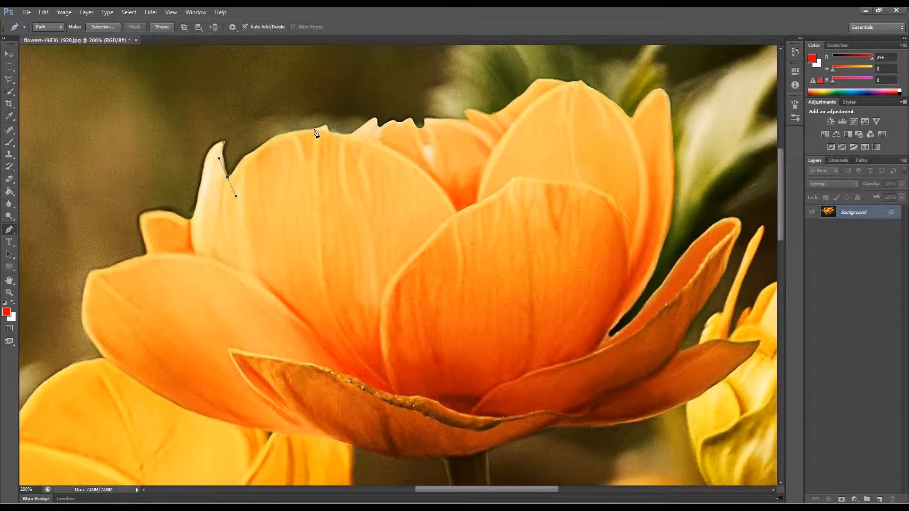
# - Trace the top flower's upper petal edge with Pen anchor points toward the right
pyautogui.moveTo(314, 129); pyautogui.dragTo(381, 130)
pyautogui.hotkey('ctrl', 'z')
pyautogui.moveTo(314, 130); pyautogui.dragTo(369, 130)
pyautogui.keyDown('alt'); pyautogui.click(314, 130); pyautogui.keyUp('alt')
pyautogui.click(327, 124)
pyautogui.click(331, 133)
pyautogui.click(375, 117)
pyautogui.click(377, 126)
pyautogui.moveTo(394, 122); pyautogui.dragTo(402, 130)
pyautogui.click(402, 124)
pyautogui.click(410, 119)
pyautogui.click(424, 125)
pyautogui.click(468, 121)
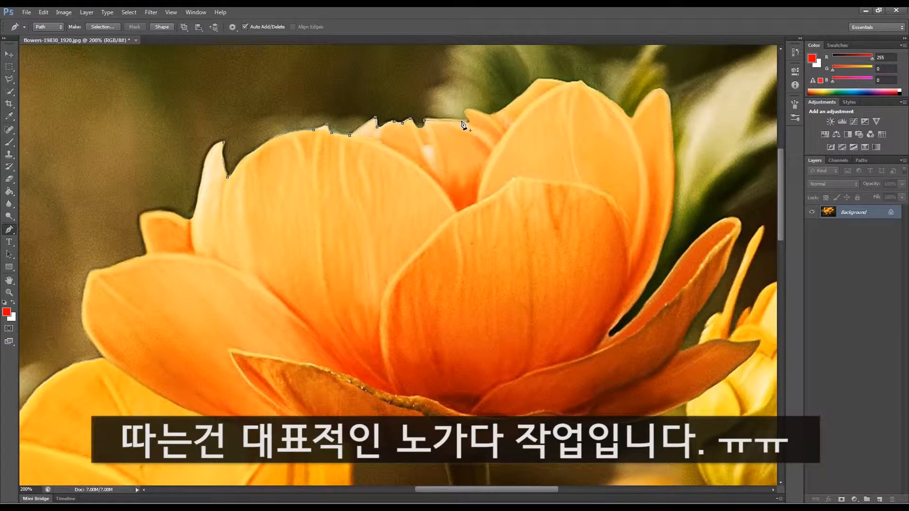
pyautogui.click(467, 120)
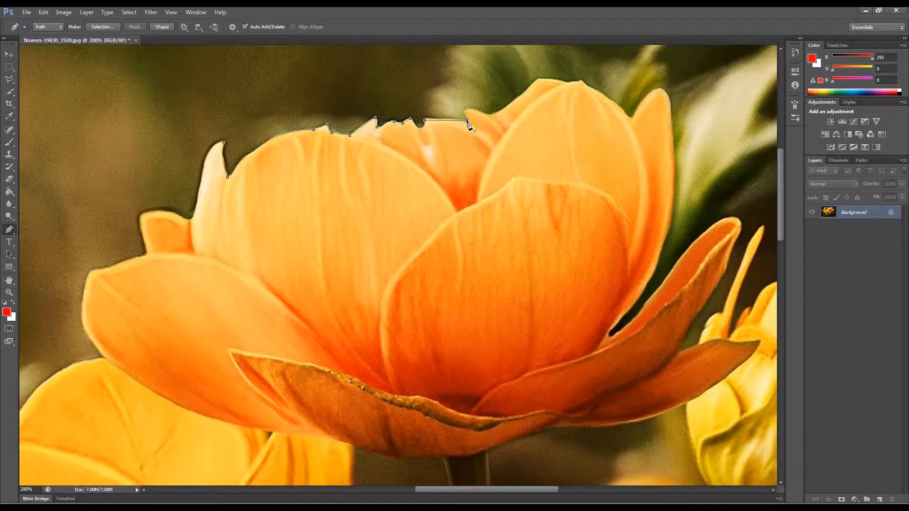
# - Continue the path over the tallest petal to the flower's right side
pyautogui.click(464, 113)
pyautogui.moveTo(498, 125); pyautogui.dragTo(499, 123)
pyautogui.keyDown('alt'); pyautogui.click(484, 115); pyautogui.keyUp('alt')
pyautogui.moveTo(538, 79); pyautogui.dragTo(582, 81)
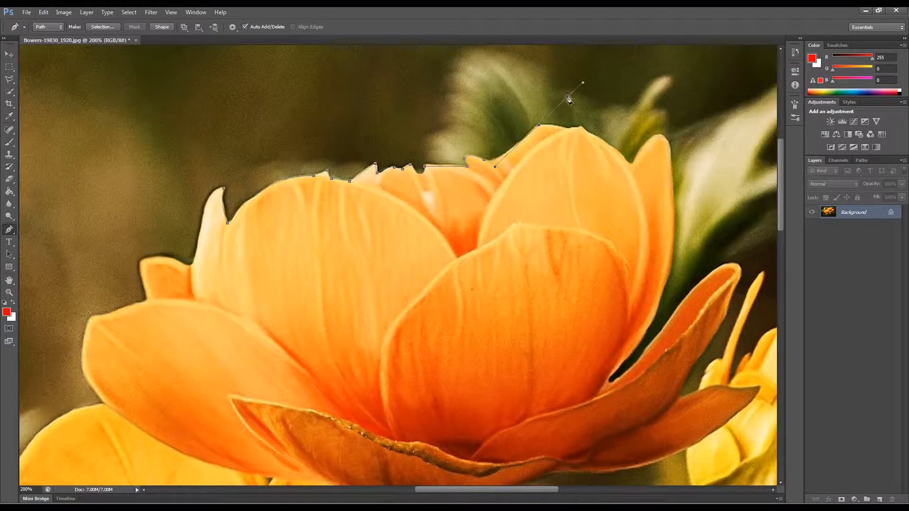
pyautogui.keyDown('alt'); pyautogui.click(539, 125); pyautogui.keyUp('alt')
pyautogui.click(568, 129)
pyautogui.click(581, 127)
pyautogui.moveTo(628, 162); pyautogui.dragTo(634, 172)
pyautogui.keyDown('alt'); pyautogui.click(628, 162); pyautogui.keyUp('alt')
pyautogui.click(634, 159)
pyautogui.moveTo(654, 136); pyautogui.dragTo(675, 181)
pyautogui.keyDown('alt'); pyautogui.click(655, 135); pyautogui.keyUp('alt')
pyautogui.keyDown('alt'); pyautogui.click(672, 156); pyautogui.keyUp('alt')
# - Trace the path down the right petals and along the flower's lower edge
pyautogui.moveTo(613, 373); pyautogui.dragTo(482, 325)
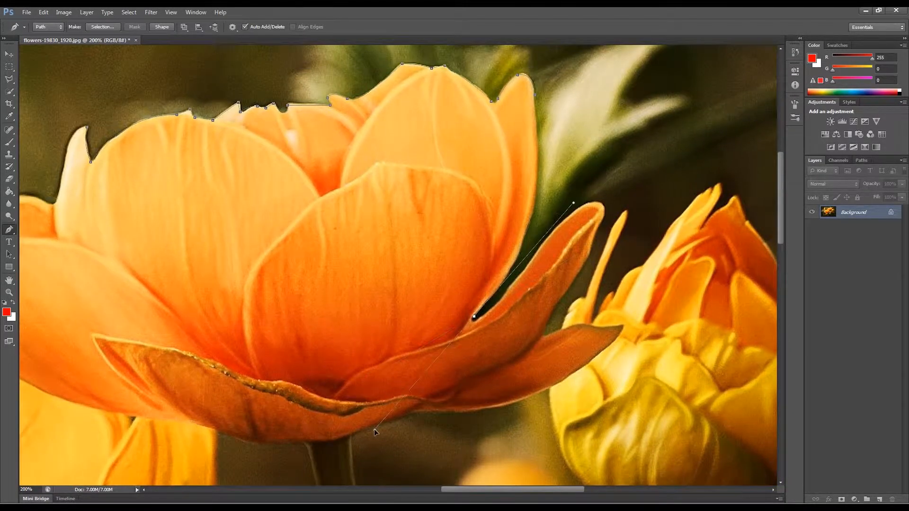
pyautogui.keyDown('alt'); pyautogui.click(475, 316); pyautogui.keyUp('alt')
pyautogui.click(544, 242)
pyautogui.click(591, 202)
pyautogui.moveTo(601, 221); pyautogui.dragTo(612, 199)
pyautogui.keyDown('alt'); pyautogui.click(602, 221); pyautogui.keyUp('alt')
pyautogui.click(589, 257)
pyautogui.click(542, 334)
pyautogui.click(539, 340)
pyautogui.click(575, 324)
pyautogui.click(596, 327)
pyautogui.click(623, 326)
pyautogui.click(413, 412)
# - Trace up the flower's left side and close the path at the starting anchor
pyautogui.moveTo(210, 428); pyautogui.dragTo(127, 384)
pyautogui.keyDown('alt'); pyautogui.click(209, 428); pyautogui.keyUp('alt')
pyautogui.moveTo(250, 366); pyautogui.dragTo(432, 370)
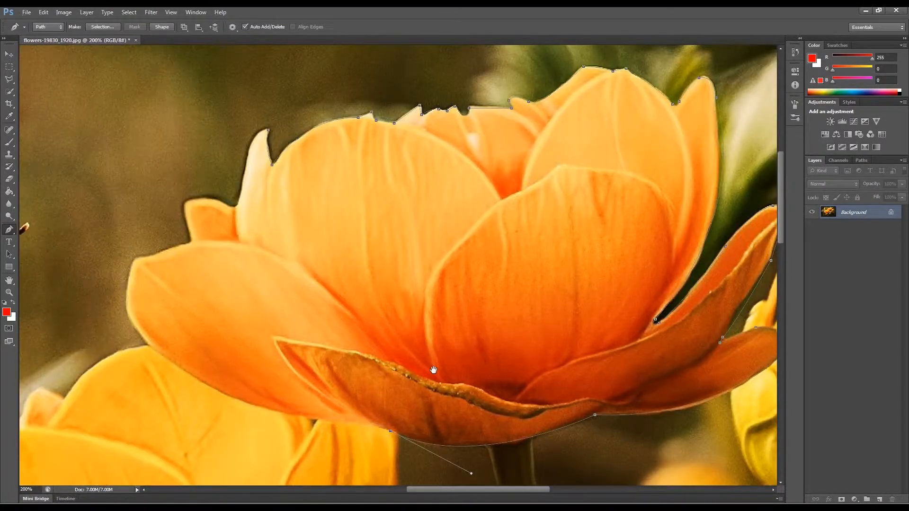
pyautogui.moveTo(127, 311); pyautogui.dragTo(89, 221)
pyautogui.keyDown('alt'); pyautogui.click(128, 311); pyautogui.keyUp('alt')
pyautogui.moveTo(137, 258); pyautogui.dragTo(149, 250)
pyautogui.keyDown('alt'); pyautogui.click(137, 258); pyautogui.keyUp('alt')
pyautogui.moveTo(190, 244); pyautogui.dragTo(203, 245)
pyautogui.keyDown('alt'); pyautogui.click(191, 244); pyautogui.keyUp('alt')
pyautogui.click(183, 203)
pyautogui.click(227, 206)
pyautogui.moveTo(238, 210); pyautogui.dragTo(239, 200)
pyautogui.moveTo(269, 130); pyautogui.dragTo(291, 133)
# - Zoom out to 100% and select the whole flower path with the Path Selection tool
pyautogui.click(9, 293)
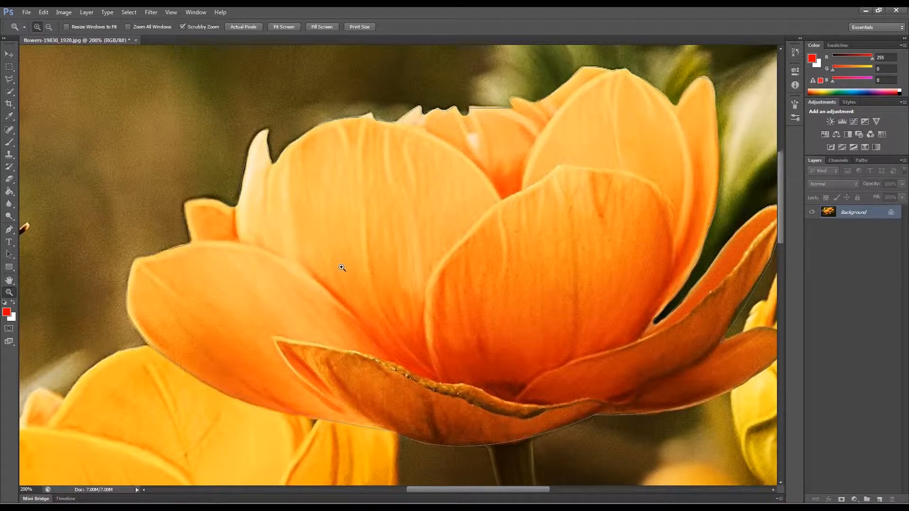
pyautogui.press('alt')
pyautogui.keyDown('alt'); pyautogui.click(342, 268); pyautogui.keyUp('alt')
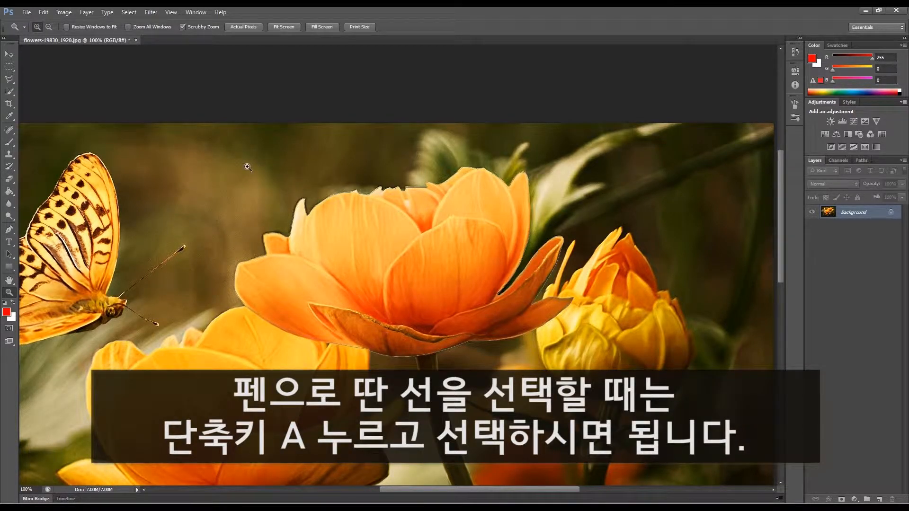
pyautogui.press('a')
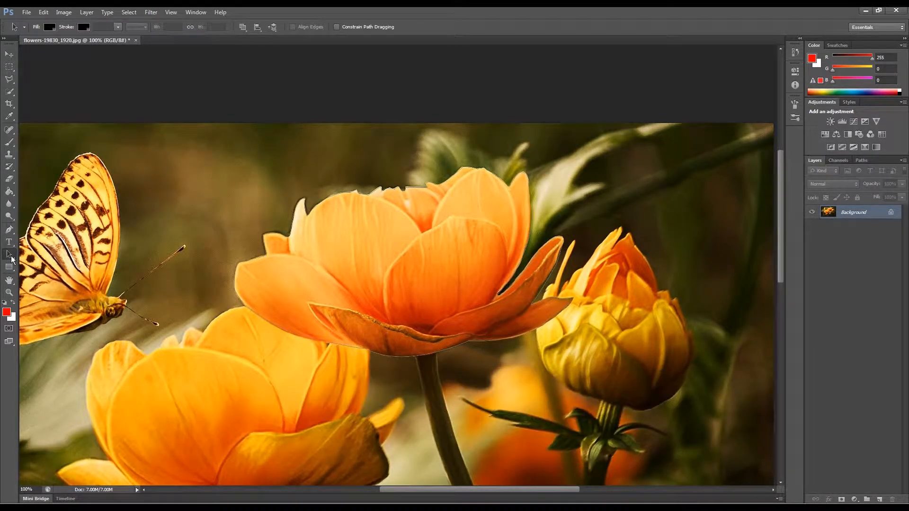
pyautogui.moveTo(187, 140); pyautogui.dragTo(684, 393)
# - Convert the path to a selection, undo it, and retry with a 30-pixel feather radius
pyautogui.rightClick(365, 242)
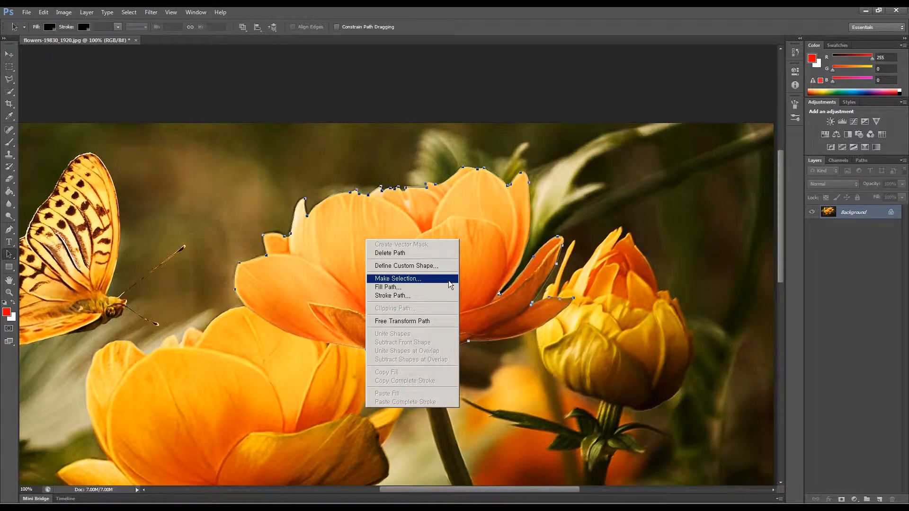
pyautogui.click(399, 279)
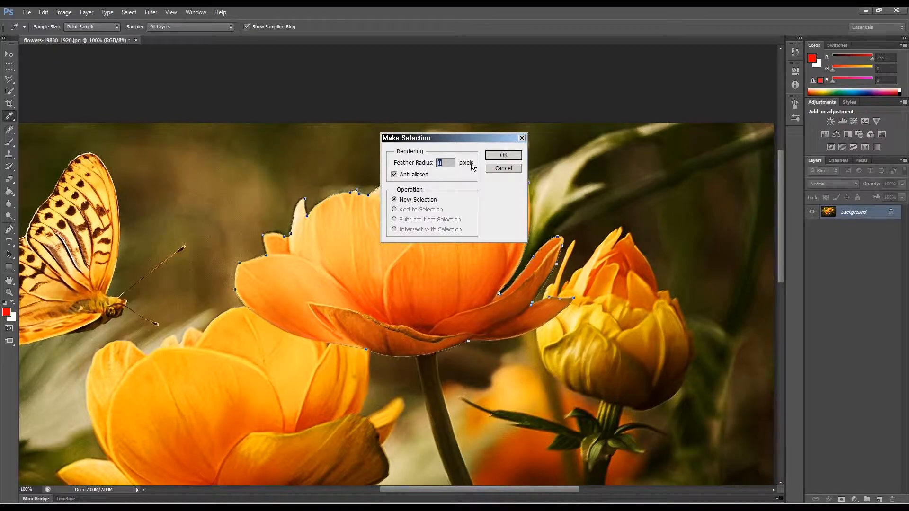
pyautogui.click(504, 156)
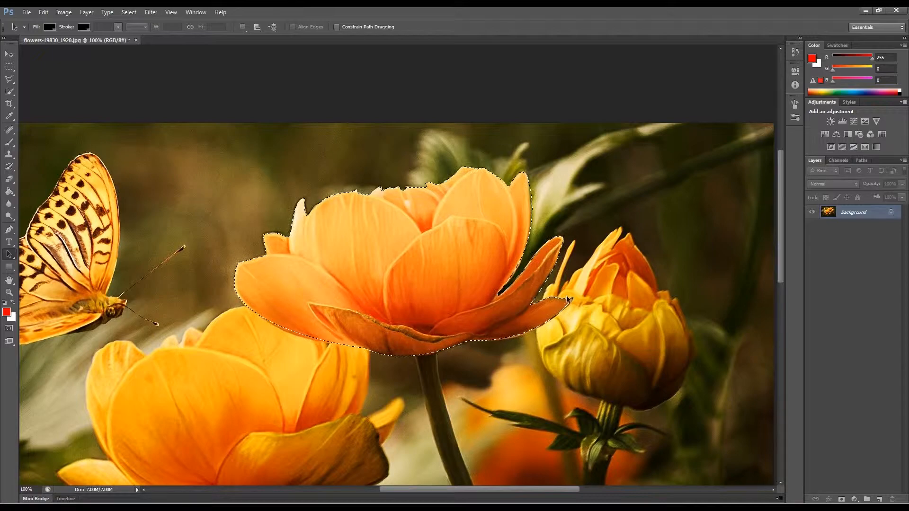
pyautogui.hotkey('ctrl', 'z')
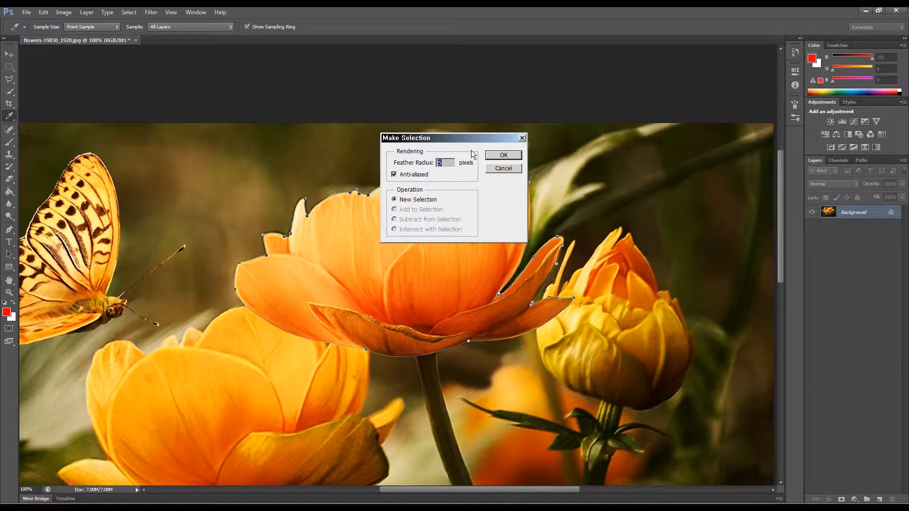
pyautogui.write('30')
pyautogui.click(503, 155)
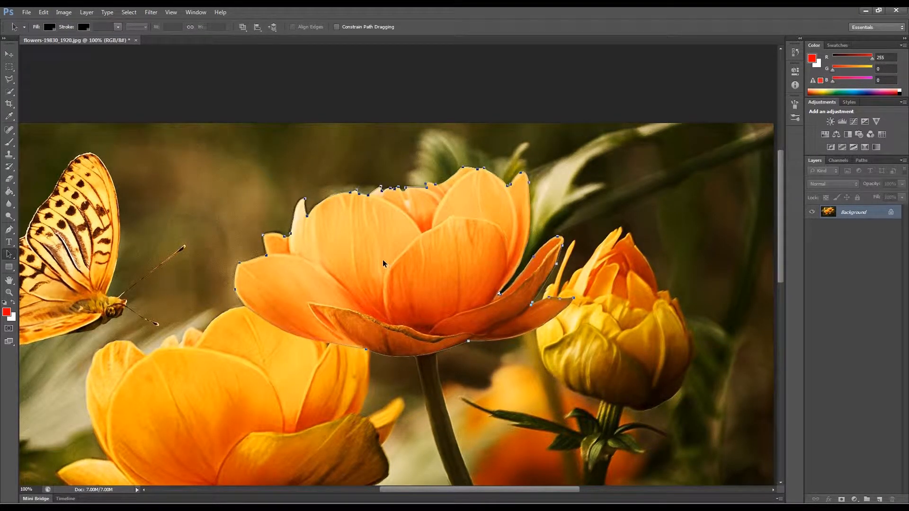
# - Convert the flower path to a selection with a feather radius of 0 pixels
pyautogui.rightClick(355, 243)
pyautogui.click(380, 283)
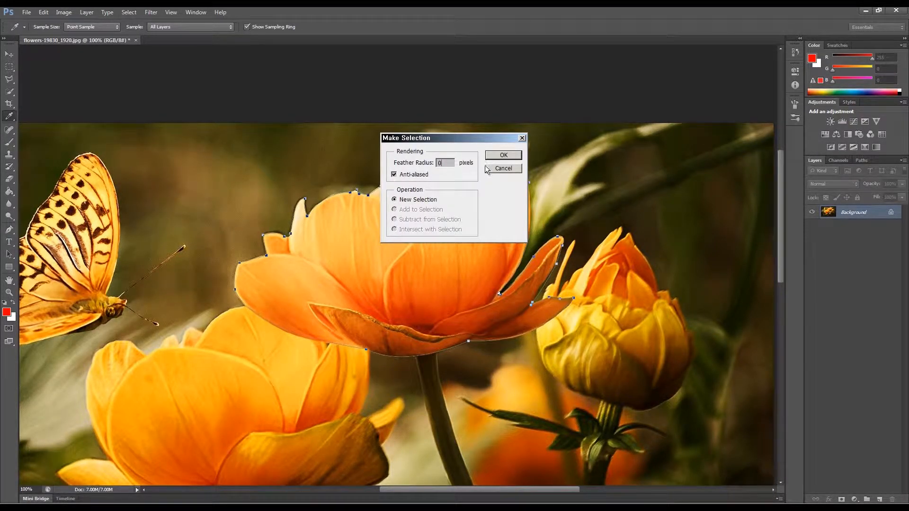
pyautogui.click(503, 155)
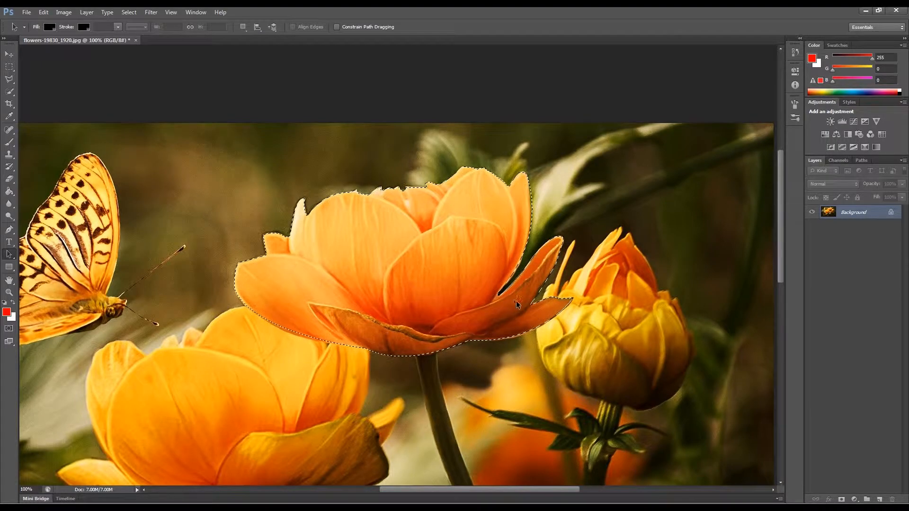
# - Zoom out to 66.7% and duplicate the selected flower twice below it with the Move tool
pyautogui.click(9, 292)
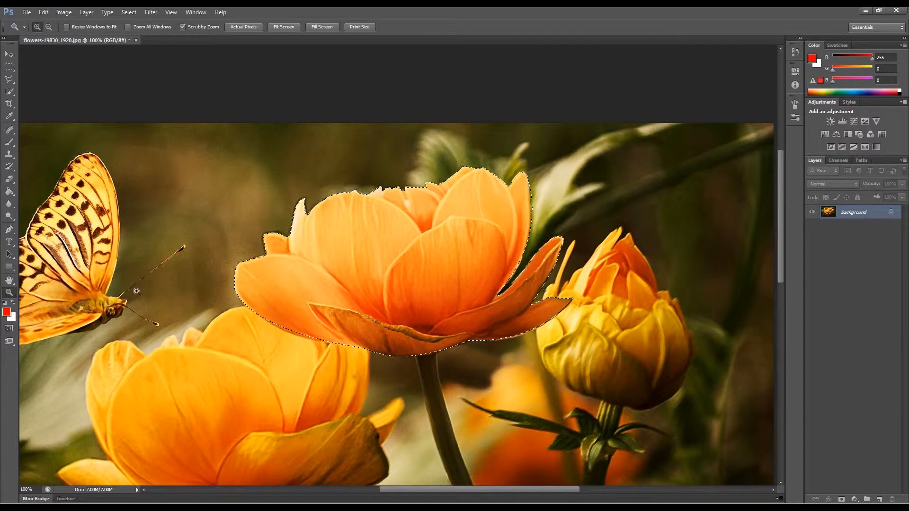
pyautogui.keyDown('alt'); pyautogui.click(350, 268); pyautogui.keyUp('alt')
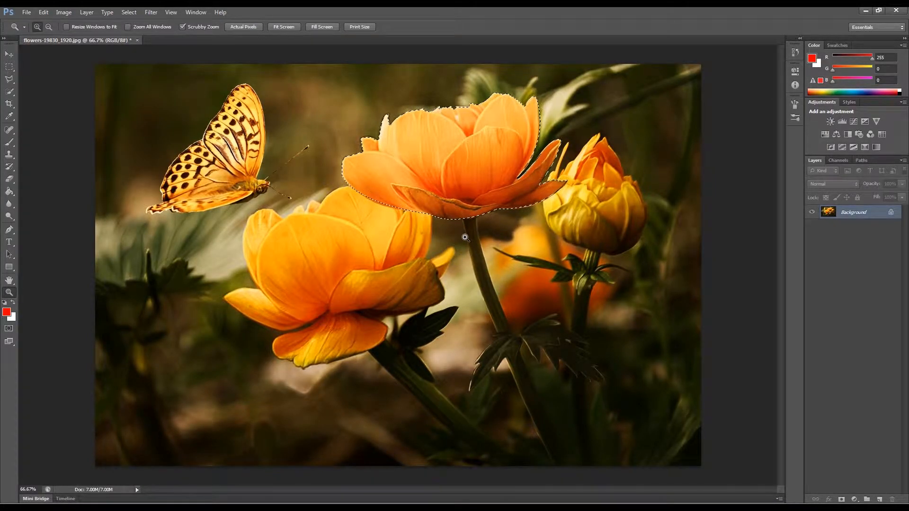
pyautogui.press('v')
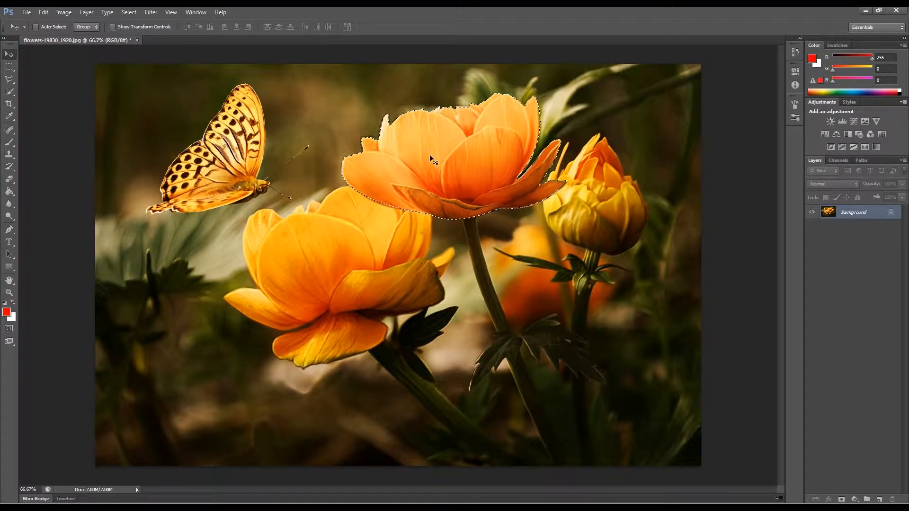
pyautogui.moveTo(440, 159); pyautogui.dragTo(304, 330)
pyautogui.moveTo(245, 359); pyautogui.dragTo(318, 367)
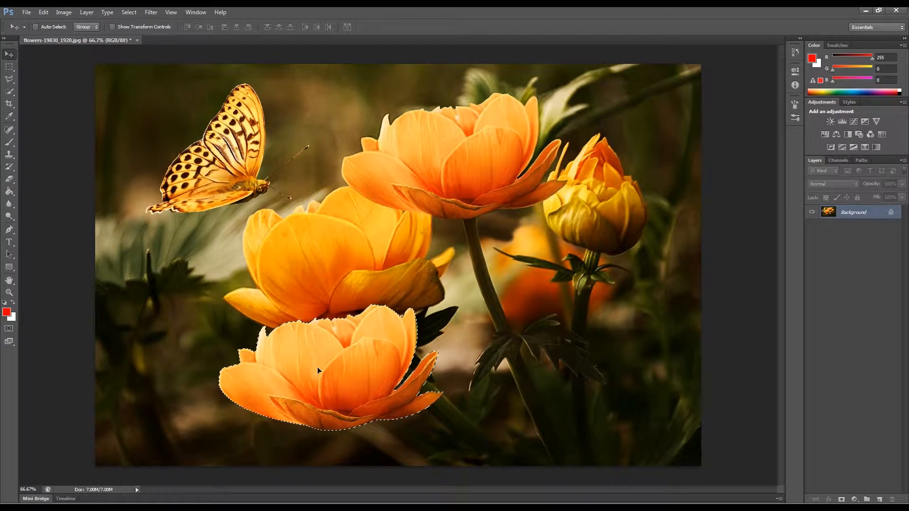
pyautogui.moveTo(373, 362); pyautogui.dragTo(517, 394)
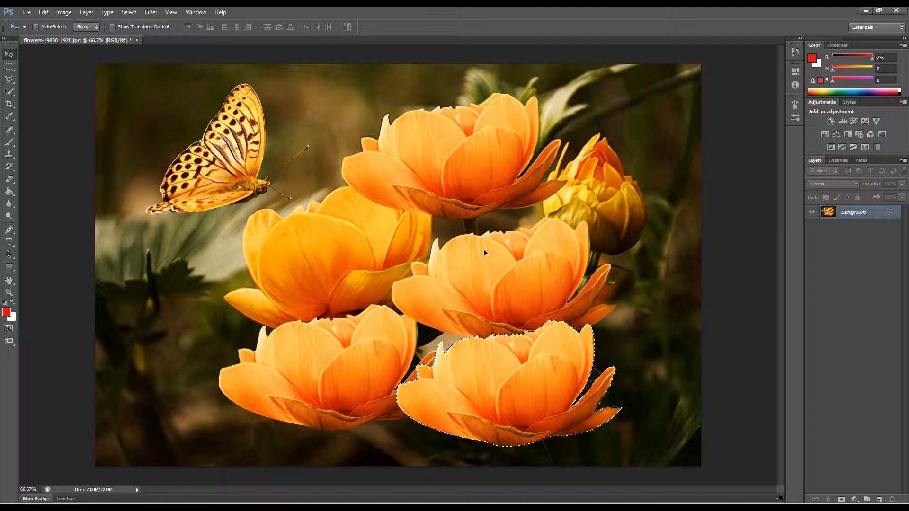
# - Step back through the three flower duplication moves
pyautogui.hotkey('ctrl', 'alt', 'z')
pyautogui.hotkey('ctrl', 'alt', 'z')
pyautogui.hotkey('ctrl', 'alt', 'z')
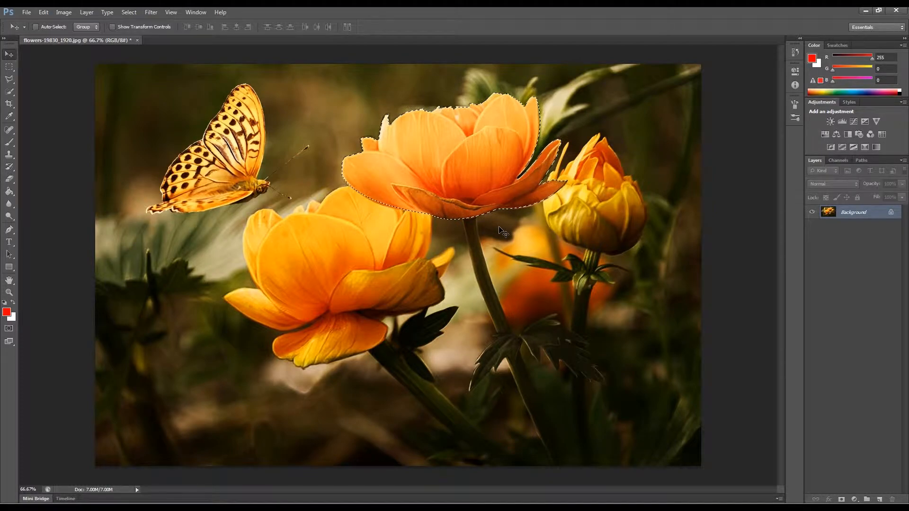
# - Try shifting the selected flower's hue to -26 with Hue/Saturation, then undo the recolor
pyautogui.hotkey('ctrl', 'u')
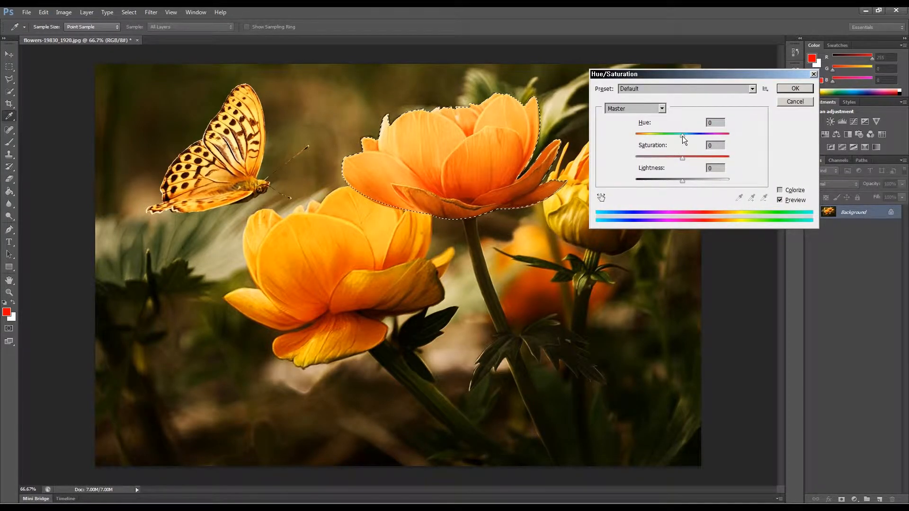
pyautogui.moveTo(683, 135)
pyautogui.mouseDown()
pyautogui.moveTo(656, 135)
pyautogui.moveTo(669, 137)
pyautogui.mouseUp()
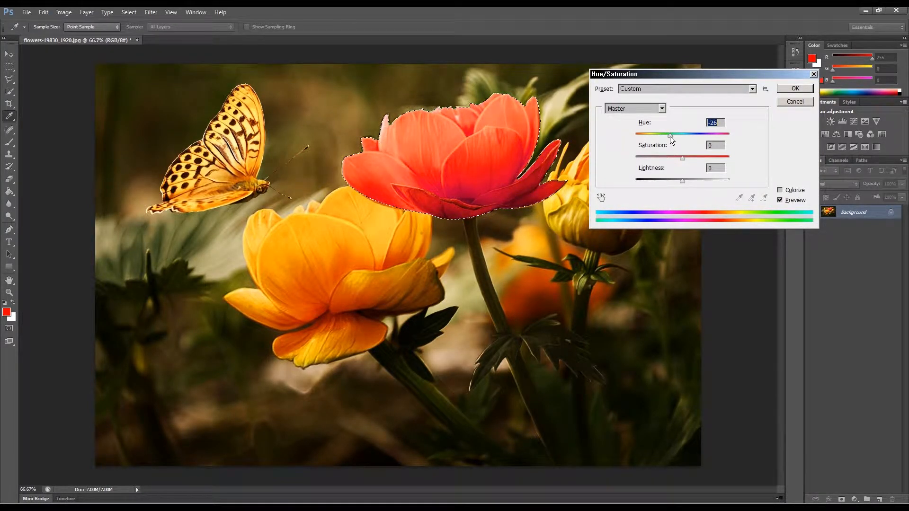
pyautogui.click(788, 90)
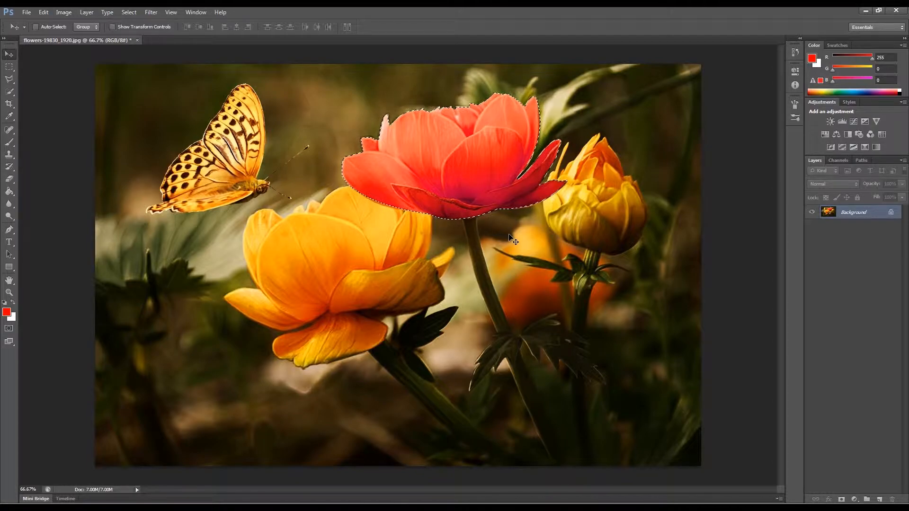
pyautogui.hotkey('ctrl', 'z')
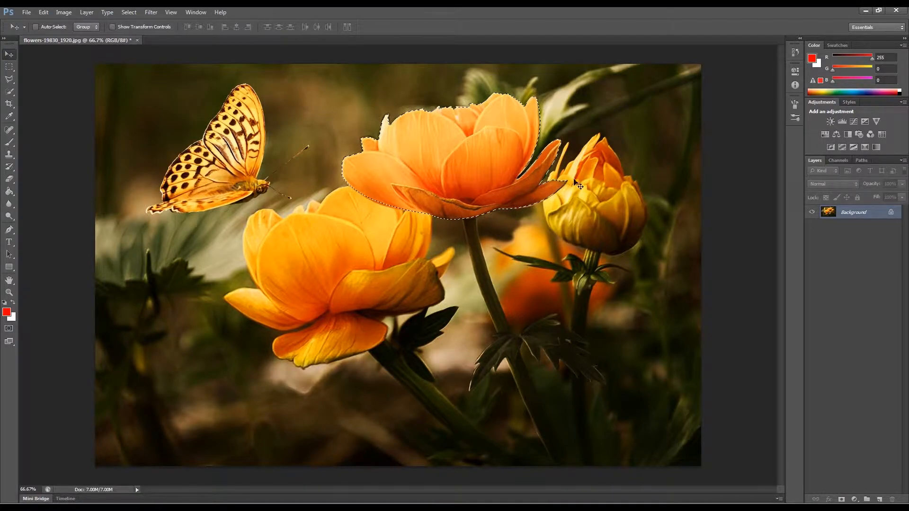
# - Draw a freehand Lasso selection near the butterfly, undo it, and clear the selection
pyautogui.click(10, 81)
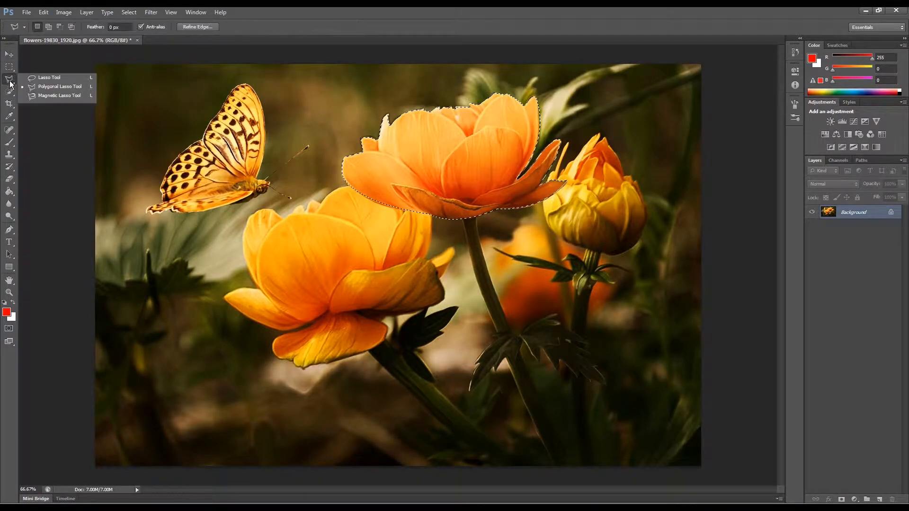
pyautogui.click(48, 78)
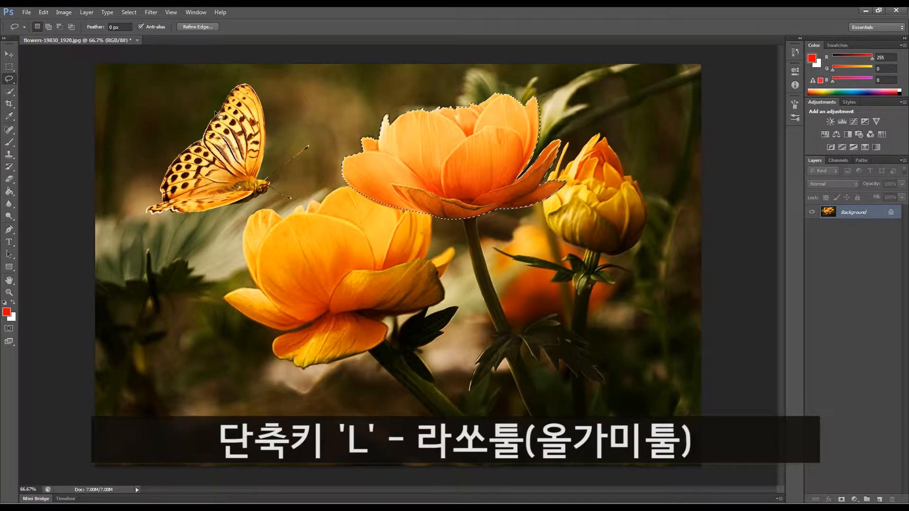
pyautogui.moveTo(193, 245)
pyautogui.mouseDown()
pyautogui.moveTo(303, 204)
pyautogui.moveTo(216, 288)
pyautogui.moveTo(190, 234)
pyautogui.moveTo(215, 176)
pyautogui.mouseUp()
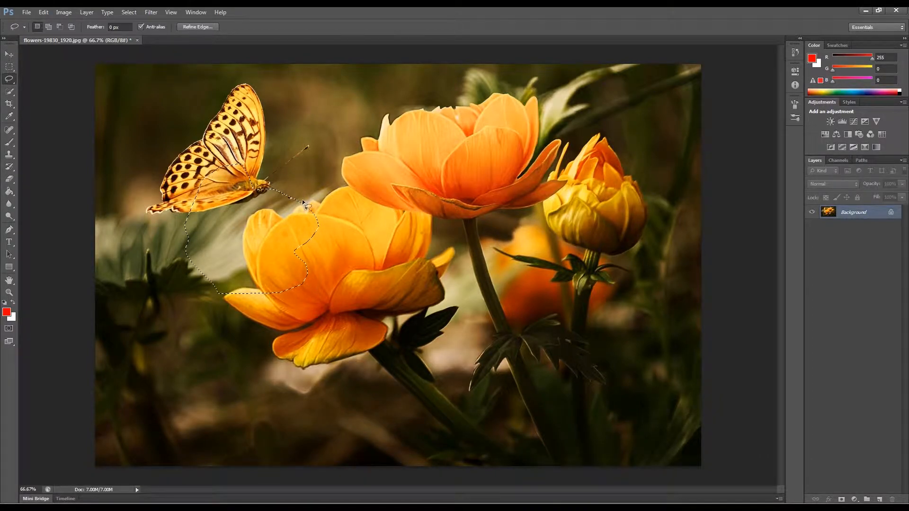
pyautogui.hotkey('ctrl', 'z')
pyautogui.hotkey('ctrl', 'd')
# - Zoom to 200% on the top flower and lasso a selection around its upper petals
pyautogui.click(9, 292)
pyautogui.moveTo(474, 159)
pyautogui.mouseDown()
pyautogui.moveTo(441, 159)
pyautogui.moveTo(464, 164)
pyautogui.mouseUp()
pyautogui.moveTo(515, 213); pyautogui.dragTo(422, 325)
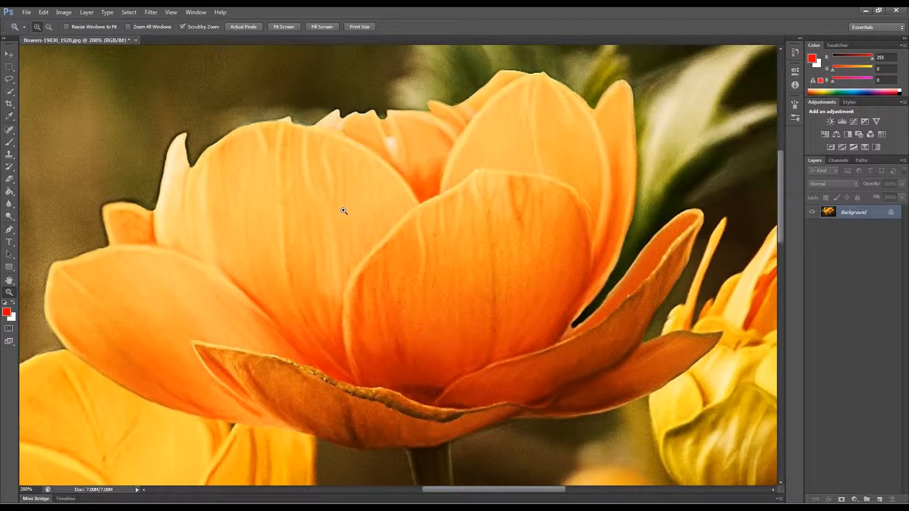
pyautogui.press('l')
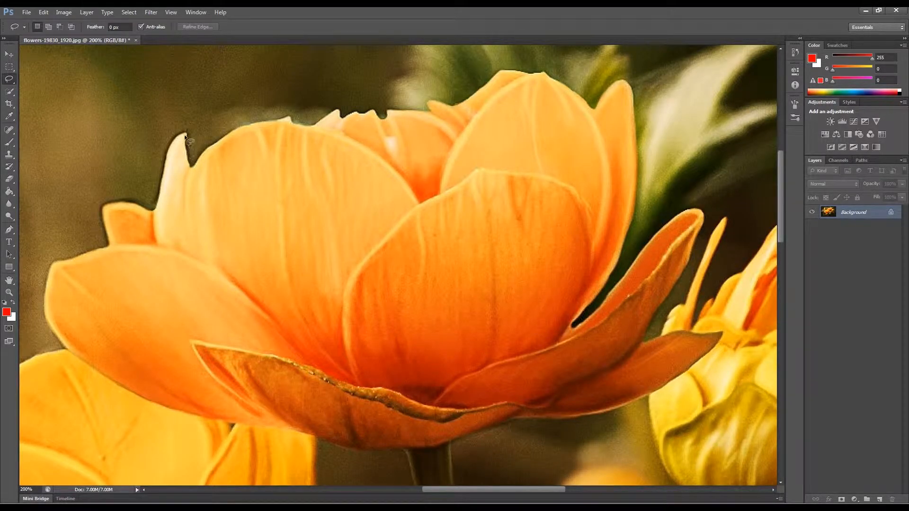
pyautogui.moveTo(186, 134)
pyautogui.mouseDown()
pyautogui.moveTo(194, 166)
pyautogui.moveTo(222, 138)
pyautogui.mouseUp()
pyautogui.moveTo(312, 125)
pyautogui.mouseDown()
pyautogui.moveTo(336, 109)
pyautogui.moveTo(339, 118)
pyautogui.moveTo(373, 112)
pyautogui.mouseUp()
pyautogui.moveTo(502, 69); pyautogui.dragTo(541, 70)
pyautogui.moveTo(552, 79)
pyautogui.mouseDown()
pyautogui.moveTo(544, 133)
pyautogui.moveTo(449, 245)
pyautogui.moveTo(313, 298)
pyautogui.mouseUp()
pyautogui.moveTo(171, 187); pyautogui.dragTo(172, 189)
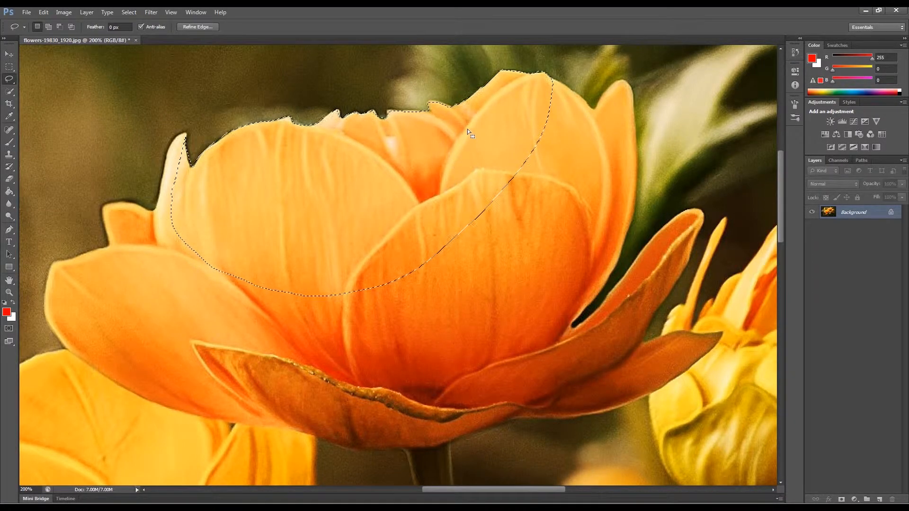
# - Add the upper right petals of the flower to the lasso selection
pyautogui.press('shift')
pyautogui.moveTo(579, 186)
pyautogui.mouseDown()
pyautogui.moveTo(479, 212)
pyautogui.moveTo(473, 326)
pyautogui.moveTo(383, 304)
pyautogui.moveTo(369, 290)
pyautogui.mouseUp()
pyautogui.moveTo(543, 73); pyautogui.dragTo(594, 109)
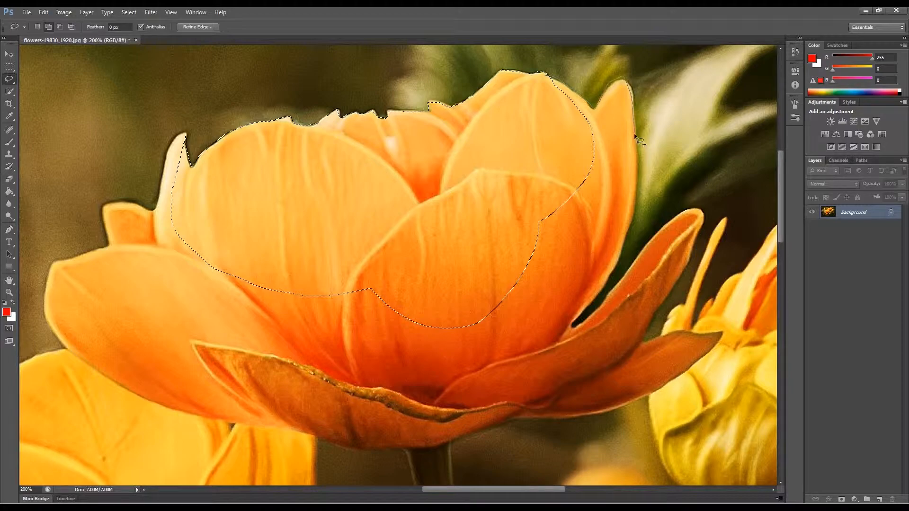
pyautogui.moveTo(510, 199)
pyautogui.mouseDown()
pyautogui.moveTo(561, 160)
pyautogui.moveTo(558, 171)
pyautogui.moveTo(573, 164)
pyautogui.moveTo(630, 212)
pyautogui.mouseUp()
pyautogui.moveTo(593, 296)
pyautogui.mouseDown()
pyautogui.moveTo(536, 352)
pyautogui.moveTo(444, 289)
pyautogui.mouseUp()
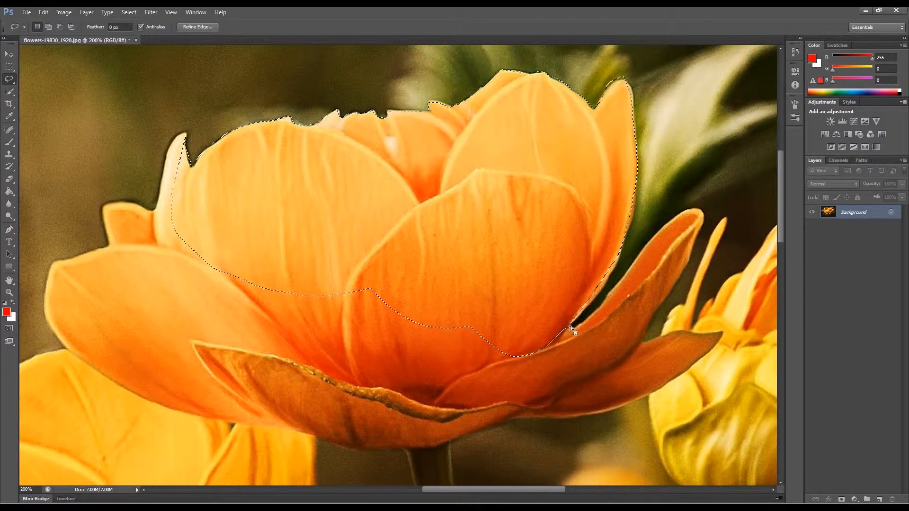
# - Add the lower right petals and the flower's bottom edge to the lasso selection
pyautogui.press('shift')
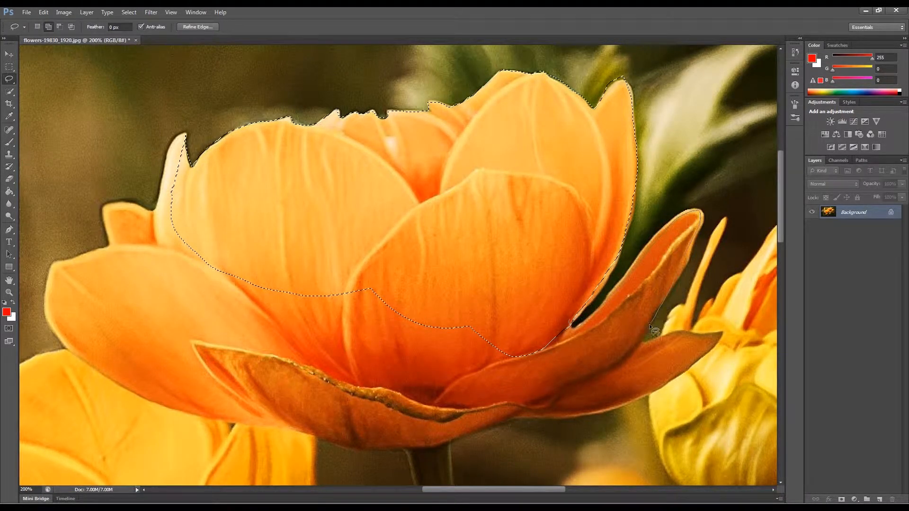
pyautogui.moveTo(552, 379); pyautogui.dragTo(507, 357)
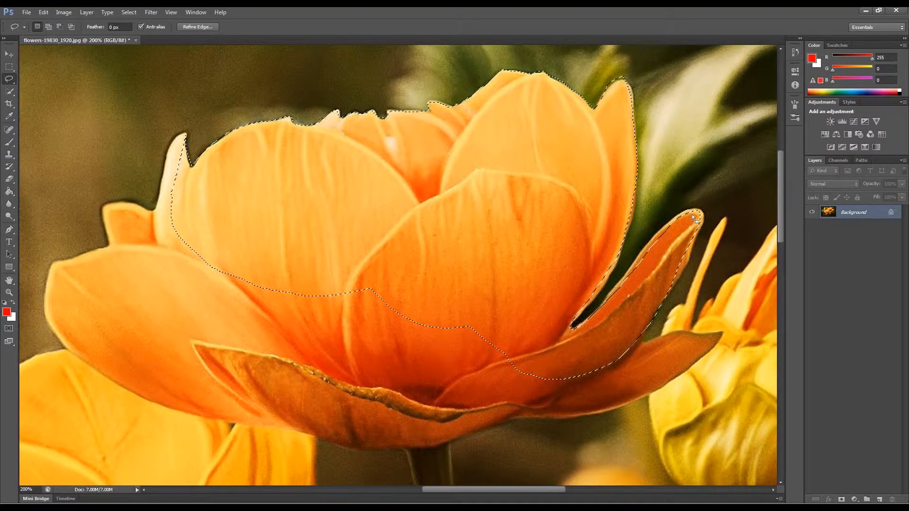
pyautogui.press('shift')
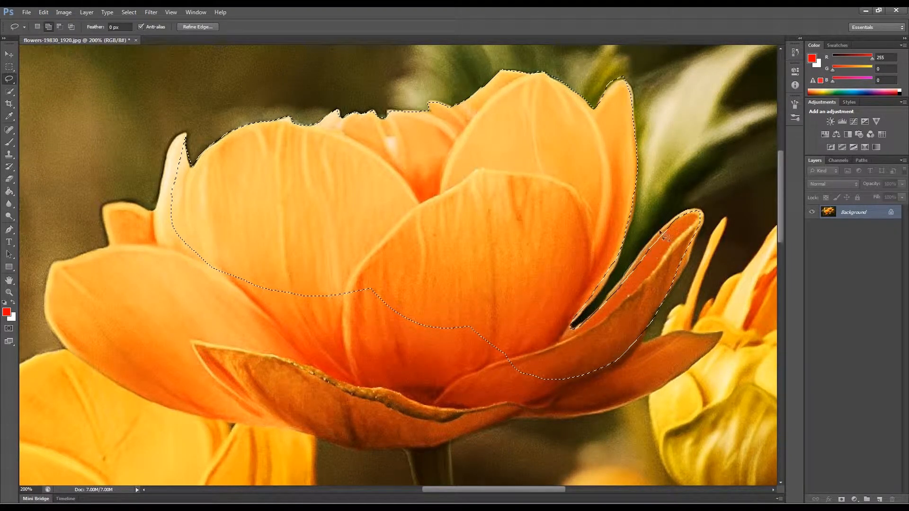
pyautogui.moveTo(660, 231)
pyautogui.mouseDown()
pyautogui.moveTo(683, 212)
pyautogui.moveTo(701, 217)
pyautogui.moveTo(695, 248)
pyautogui.mouseUp()
pyautogui.moveTo(682, 283); pyautogui.dragTo(611, 365)
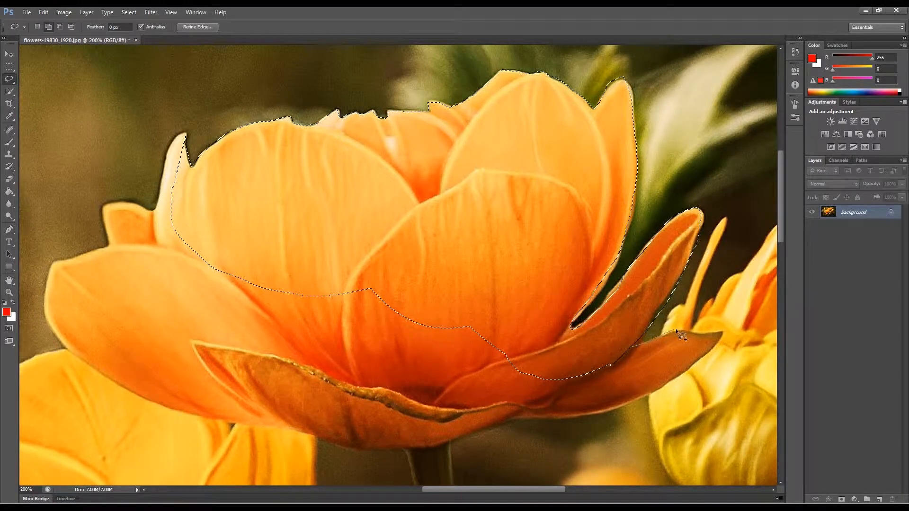
pyautogui.moveTo(601, 409)
pyautogui.mouseDown()
pyautogui.moveTo(529, 415)
pyautogui.moveTo(363, 363)
pyautogui.moveTo(300, 295)
pyautogui.mouseUp()
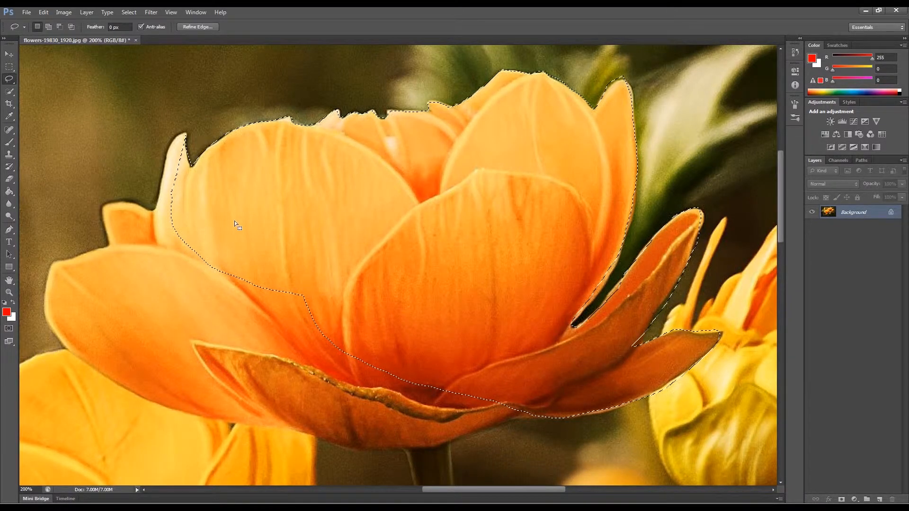
# - Add the upper left petal edge, then subtract the excess background from the selection
pyautogui.moveTo(191, 148)
pyautogui.mouseDown()
pyautogui.moveTo(175, 117)
pyautogui.moveTo(131, 143)
pyautogui.moveTo(150, 232)
pyautogui.moveTo(236, 279)
pyautogui.mouseUp()
pyautogui.press('alt')
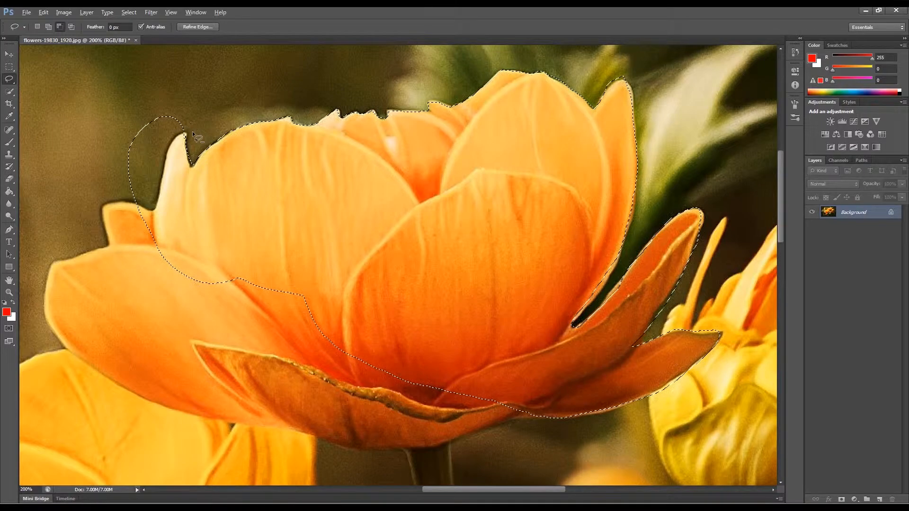
pyautogui.moveTo(195, 129); pyautogui.dragTo(173, 144)
pyautogui.moveTo(161, 193)
pyautogui.mouseDown()
pyautogui.moveTo(152, 211)
pyautogui.moveTo(114, 186)
pyautogui.moveTo(99, 156)
pyautogui.moveTo(117, 108)
pyautogui.moveTo(181, 97)
pyautogui.moveTo(209, 130)
pyautogui.mouseUp()
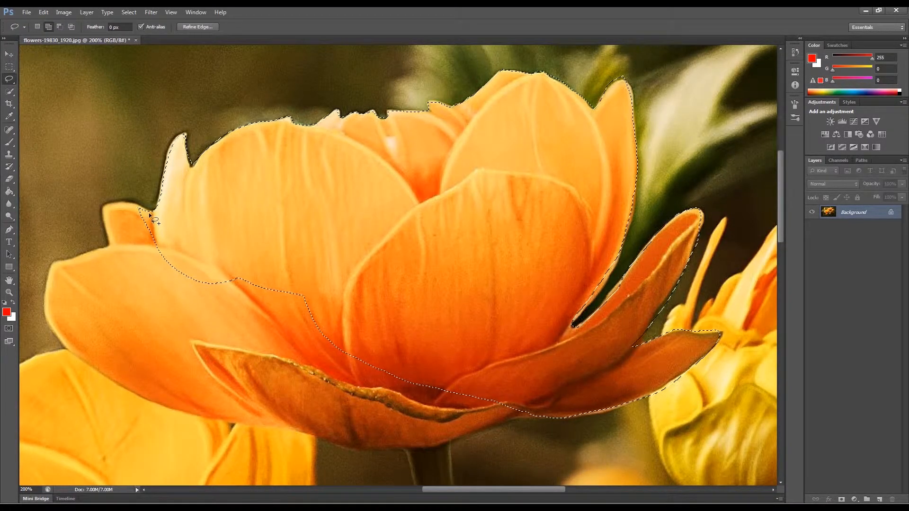
# - Add the left petals and lower edge to complete the flower selection
pyautogui.press('shift')
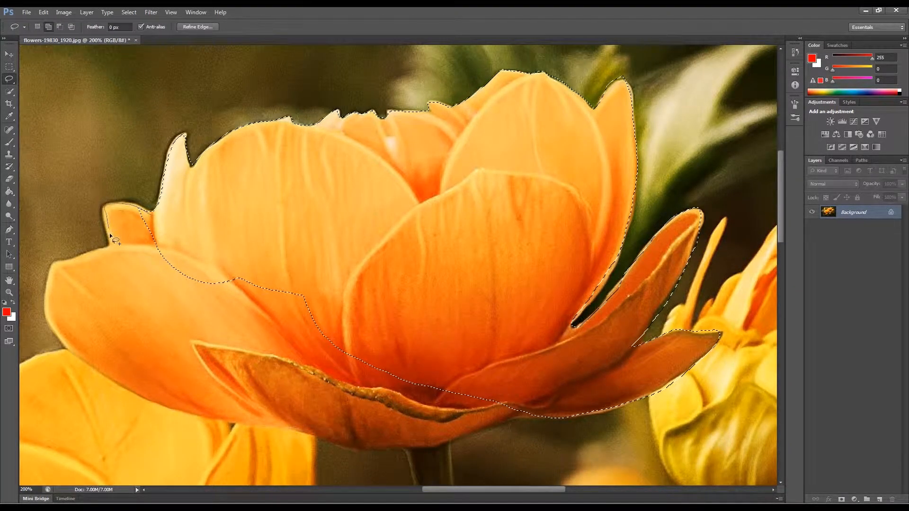
pyautogui.moveTo(50, 266)
pyautogui.mouseDown()
pyautogui.moveTo(51, 320)
pyautogui.moveTo(86, 367)
pyautogui.mouseUp()
pyautogui.moveTo(345, 442)
pyautogui.mouseDown()
pyautogui.moveTo(418, 446)
pyautogui.moveTo(551, 415)
pyautogui.moveTo(568, 374)
pyautogui.mouseUp()
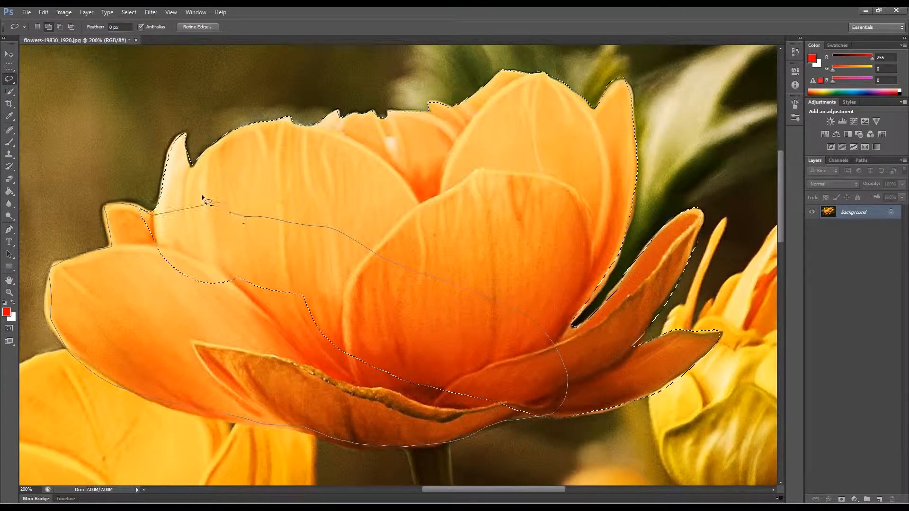
pyautogui.moveTo(202, 194); pyautogui.dragTo(183, 203)
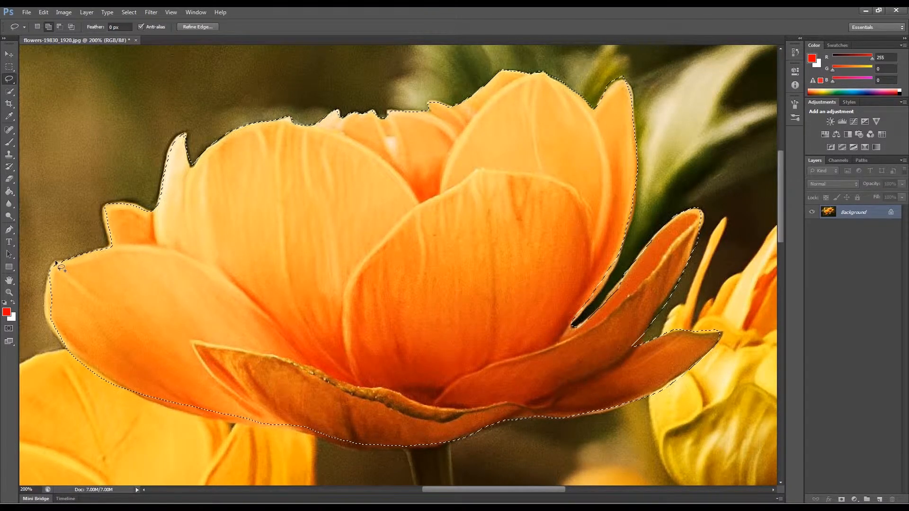
pyautogui.moveTo(55, 260)
pyautogui.mouseDown()
pyautogui.moveTo(45, 311)
pyautogui.moveTo(85, 361)
pyautogui.moveTo(202, 348)
pyautogui.mouseUp()
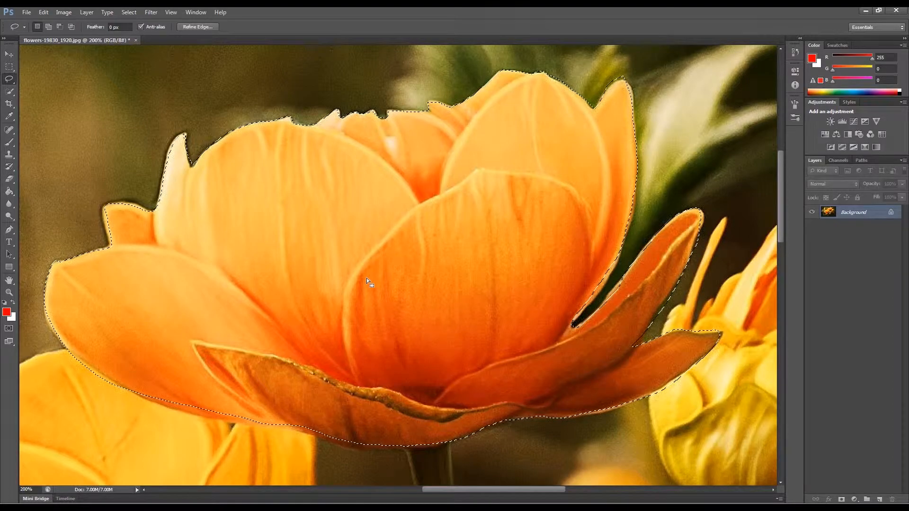
# - Zoom out to 66.7%, duplicate the selected flower into copies across the lower image with the Move tool, and deselect
pyautogui.press('z')
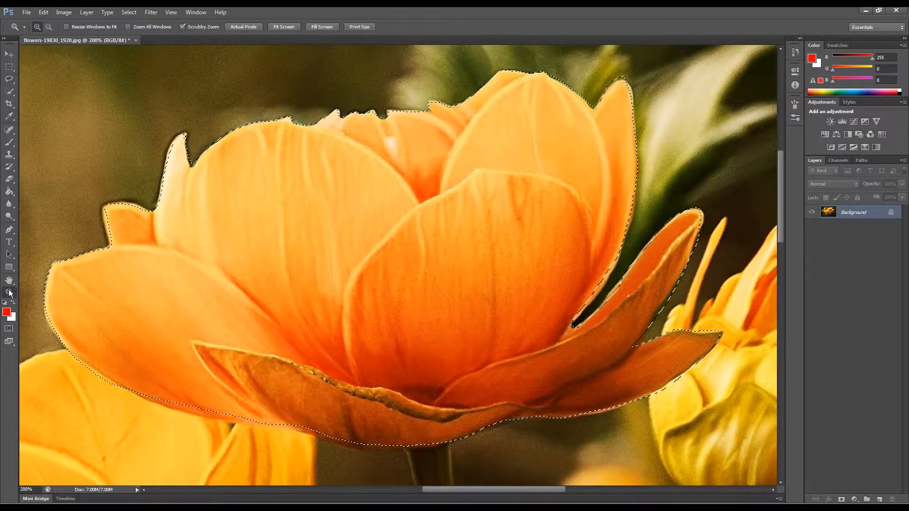
pyautogui.keyDown('alt'); pyautogui.click(277, 274); pyautogui.keyUp('alt')
pyautogui.keyDown('alt'); pyautogui.click(278, 274); pyautogui.keyUp('alt')
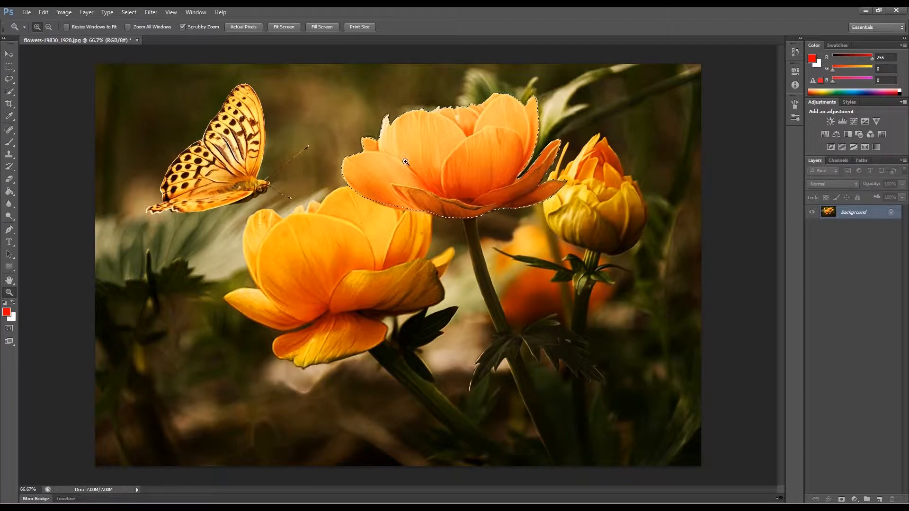
pyautogui.press('v')
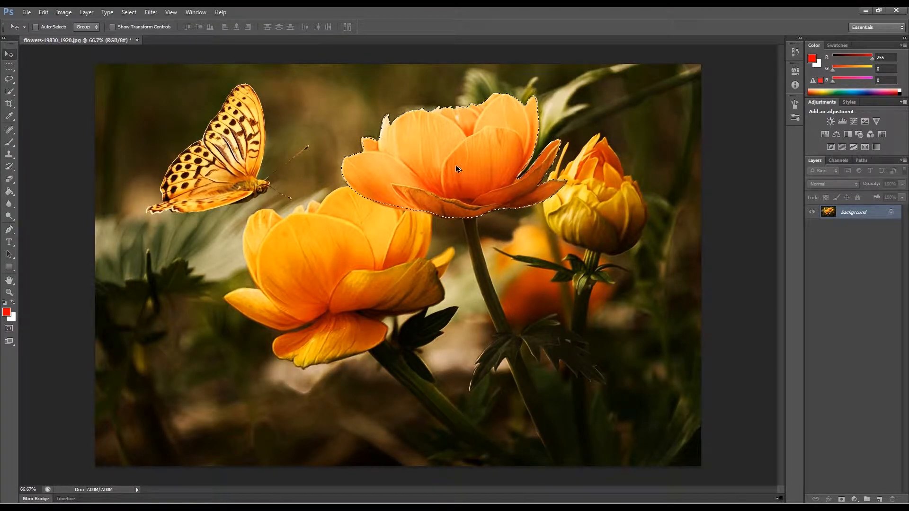
pyautogui.moveTo(450, 164); pyautogui.dragTo(327, 312)
pyautogui.moveTo(327, 312); pyautogui.dragTo(447, 412)
pyautogui.moveTo(459, 405); pyautogui.dragTo(621, 409)
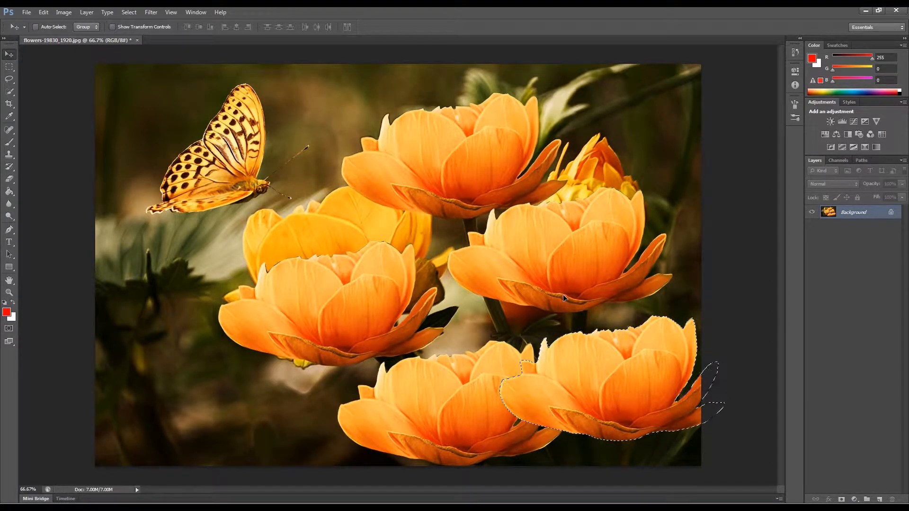
pyautogui.hotkey('ctrl', 'd')
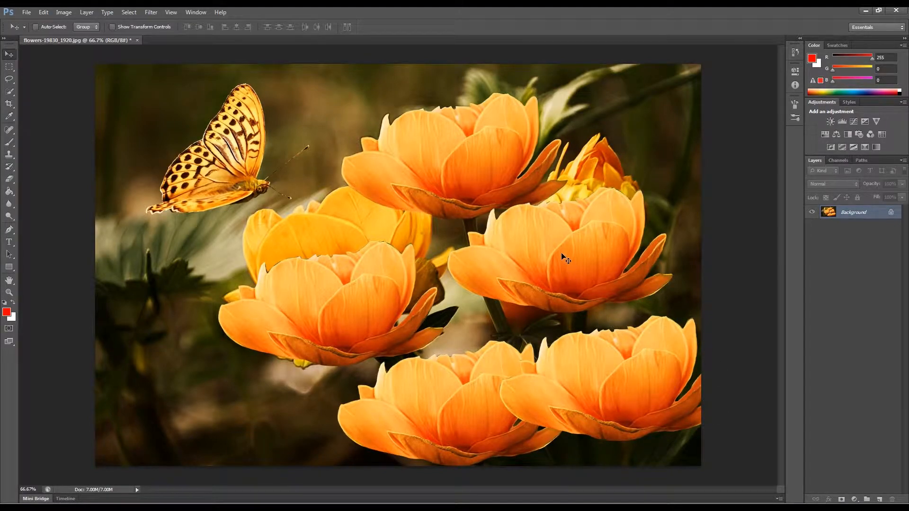